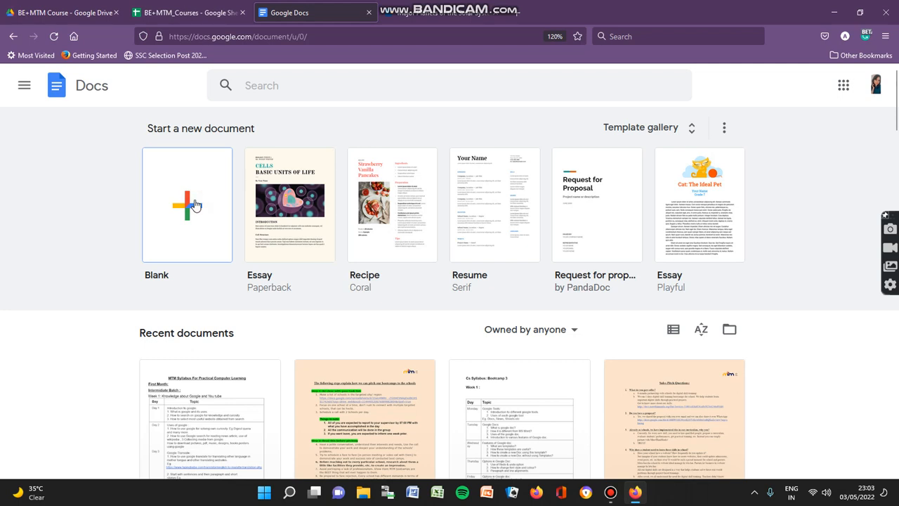
- Create a new blank document and dismiss the antivirus update notice and the Grammarly sign-up prompt
{"action": "left_click", "coordinate": [196, 205]}
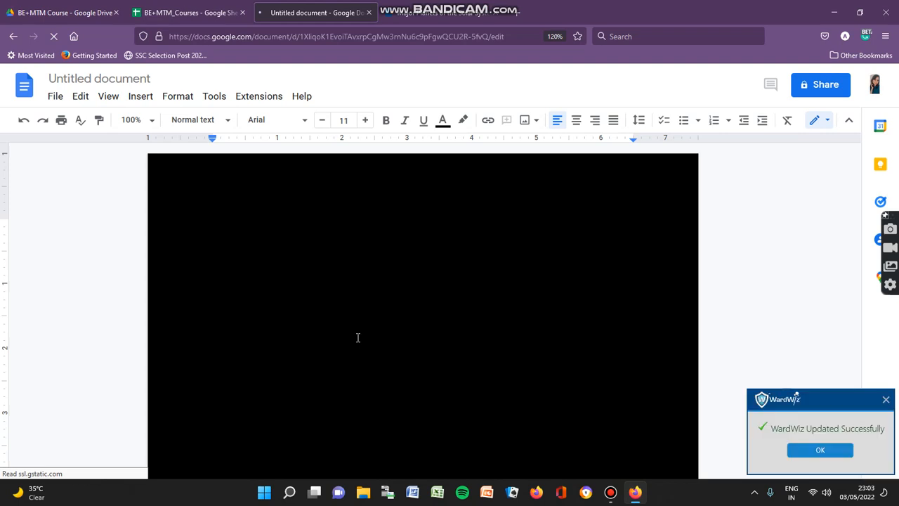
{"action": "left_click", "coordinate": [886, 400]}
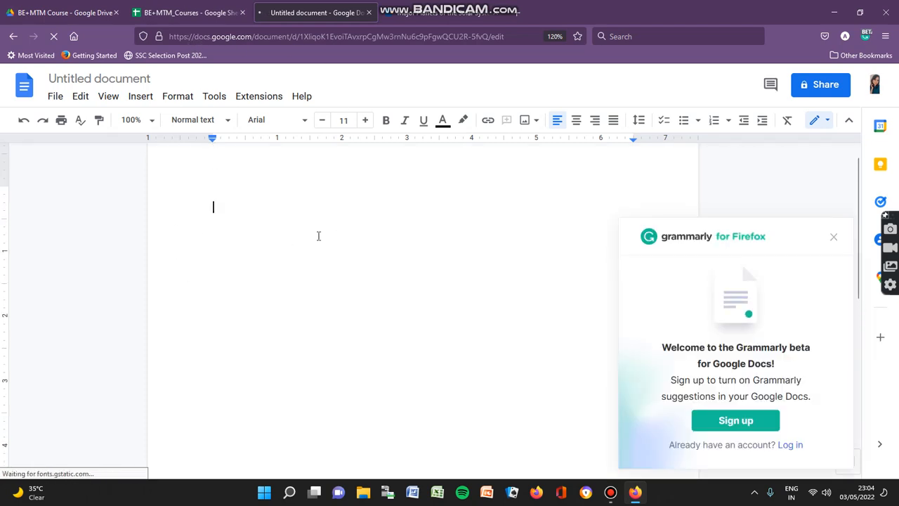
{"action": "left_click", "coordinate": [835, 237]}
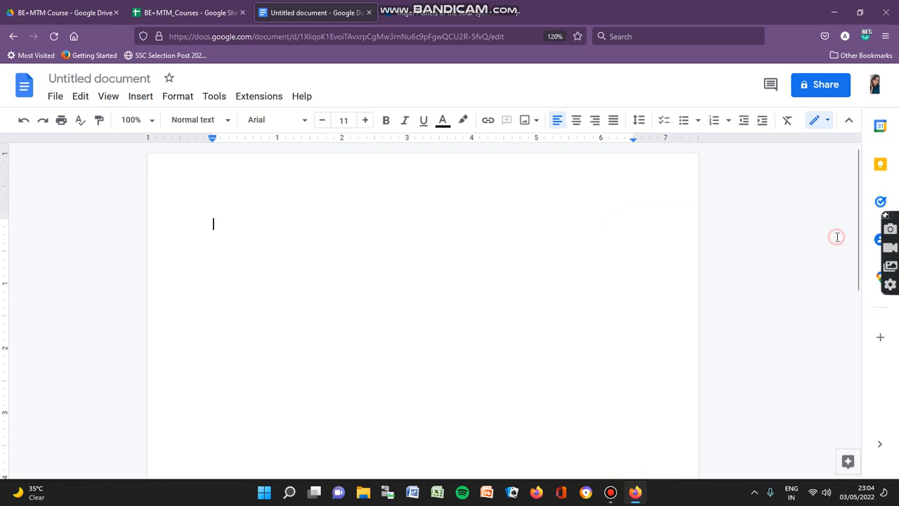
- Rename the untitled document as "Solar System"
{"action": "left_click", "coordinate": [91, 80]}
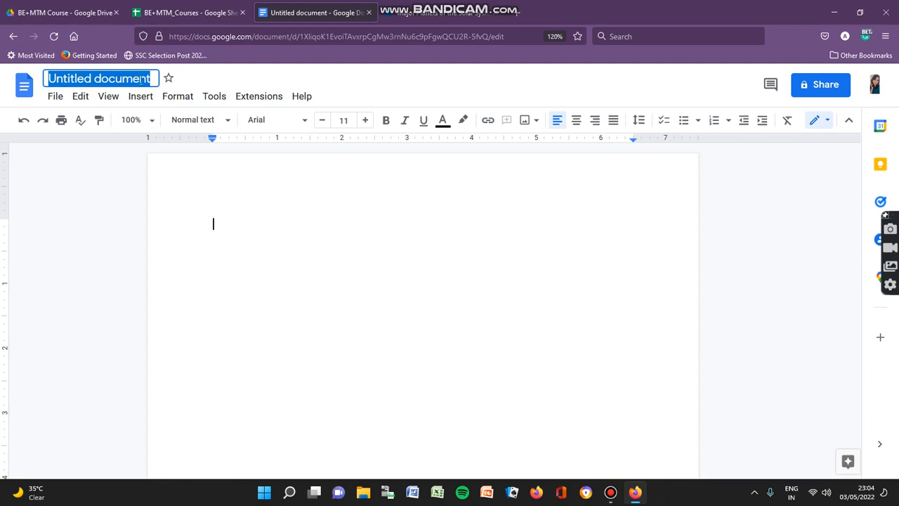
{"action": "key", "text": "BackSpace"}
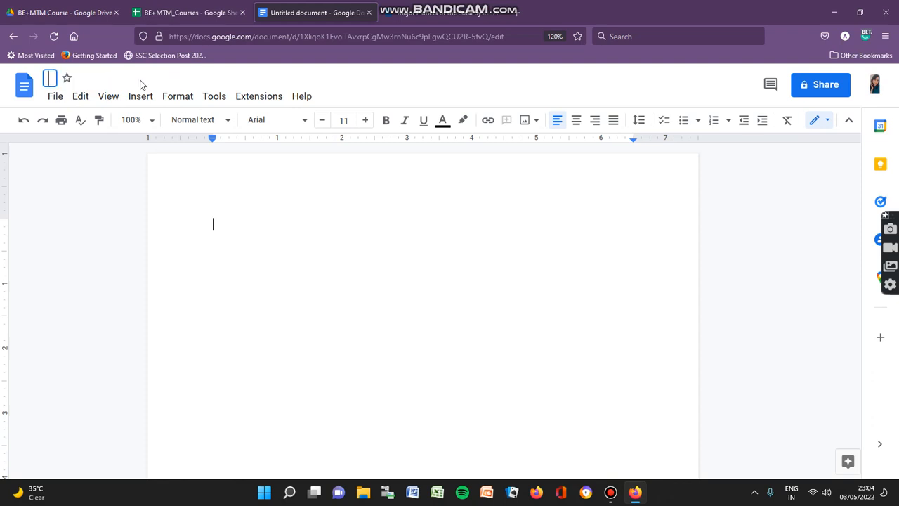
{"action": "type", "text": "Solar Sys"}
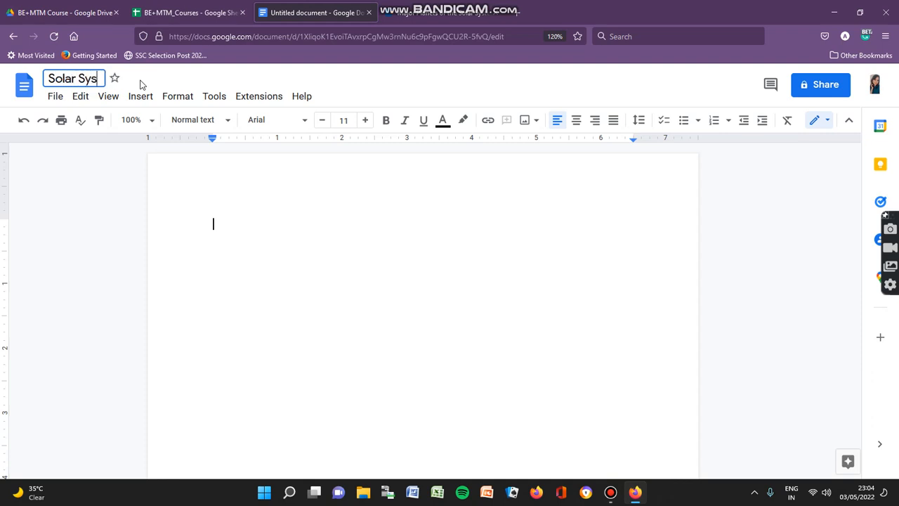
{"action": "type", "text": "tem"}
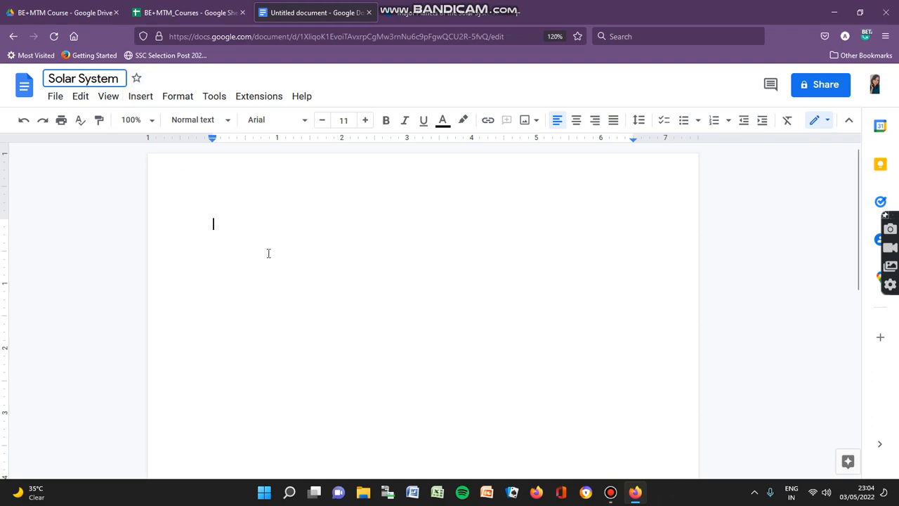
- Open the page setup, try landscape before returning to portrait orientation, and choose the Tabloid (11" x 17") paper size
{"action": "left_click", "coordinate": [56, 99]}
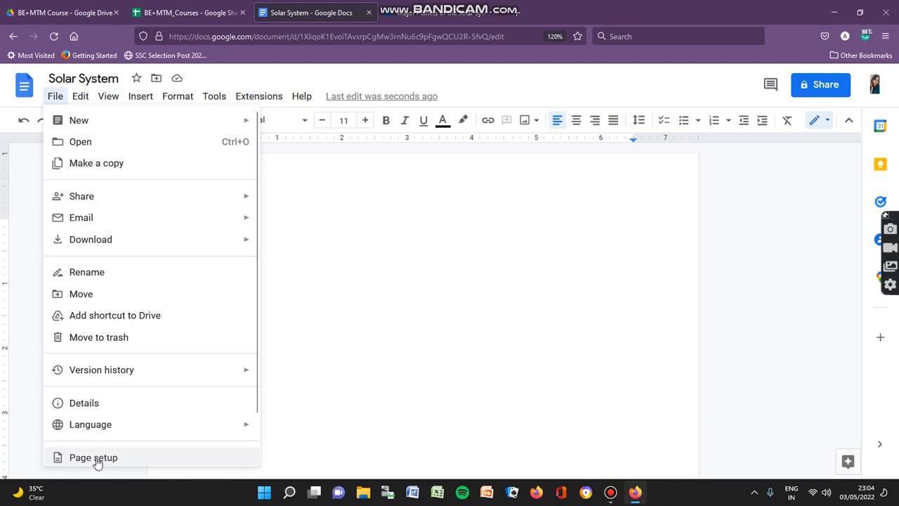
{"action": "scroll", "coordinate": [97, 460], "scroll_direction": "down", "scroll_amount": 2}
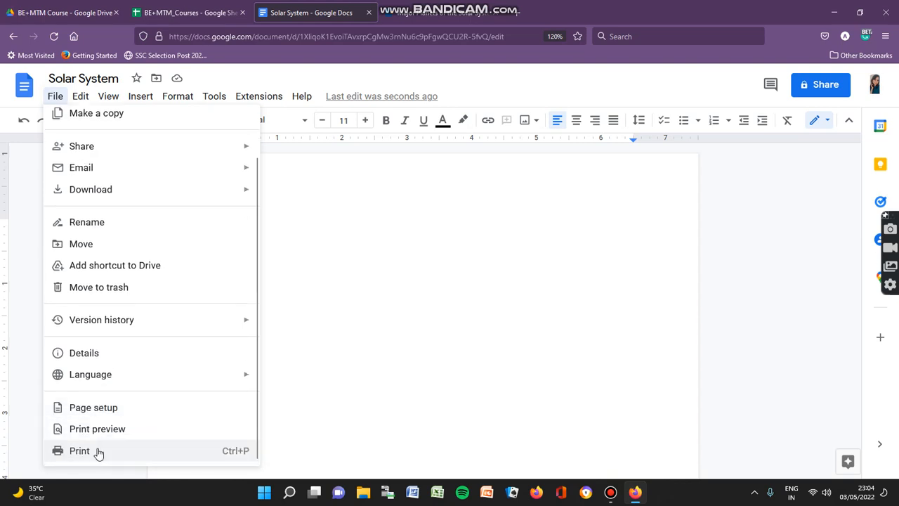
{"action": "left_click", "coordinate": [108, 410]}
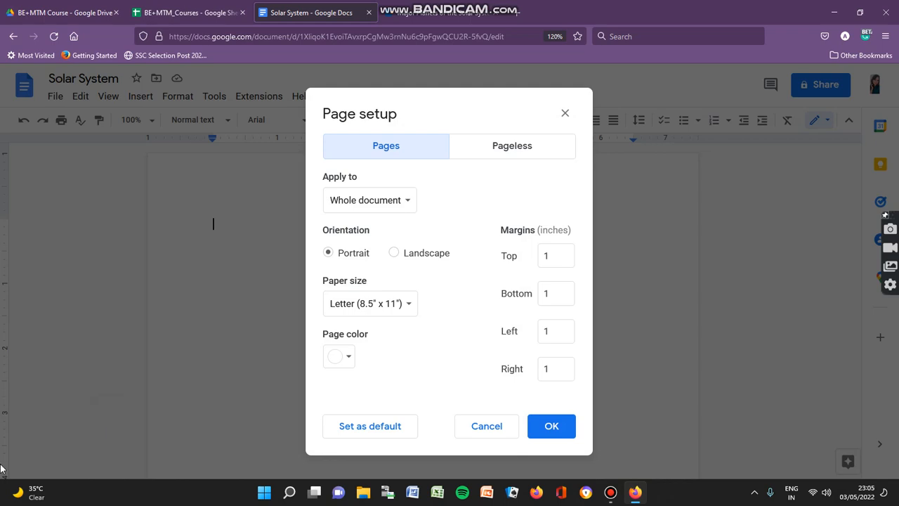
{"action": "left_click", "coordinate": [395, 254]}
{"action": "left_click", "coordinate": [329, 253]}
{"action": "left_click", "coordinate": [407, 307]}
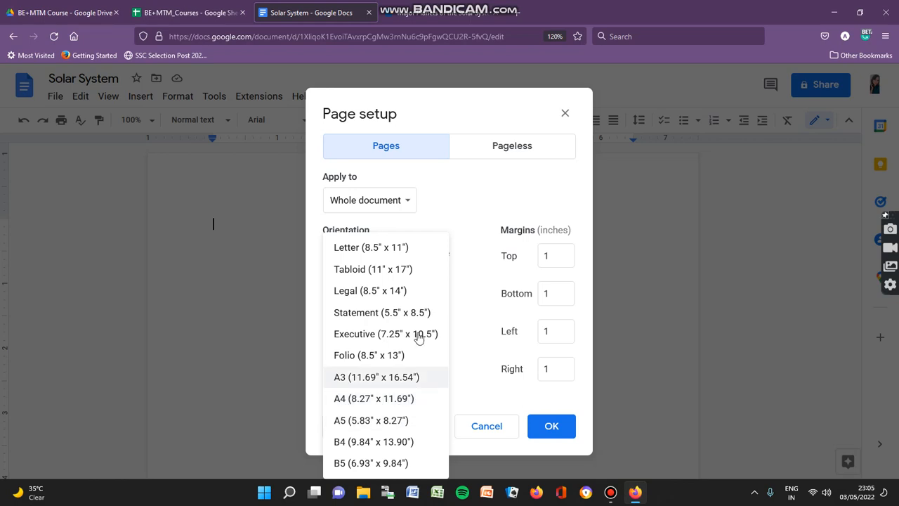
{"action": "left_click", "coordinate": [376, 271]}
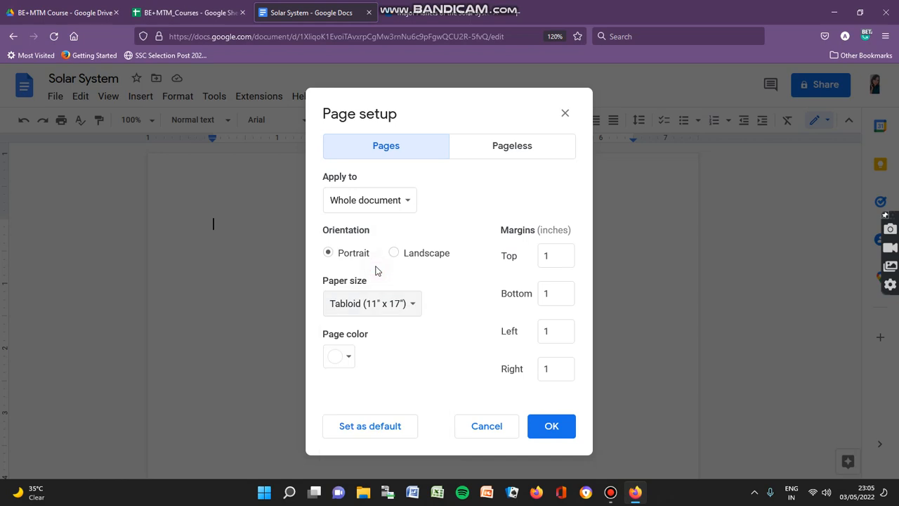
- Set the page color to black, look at the pageless format, and apply the page setup in Pages format
{"action": "left_click", "coordinate": [347, 358]}
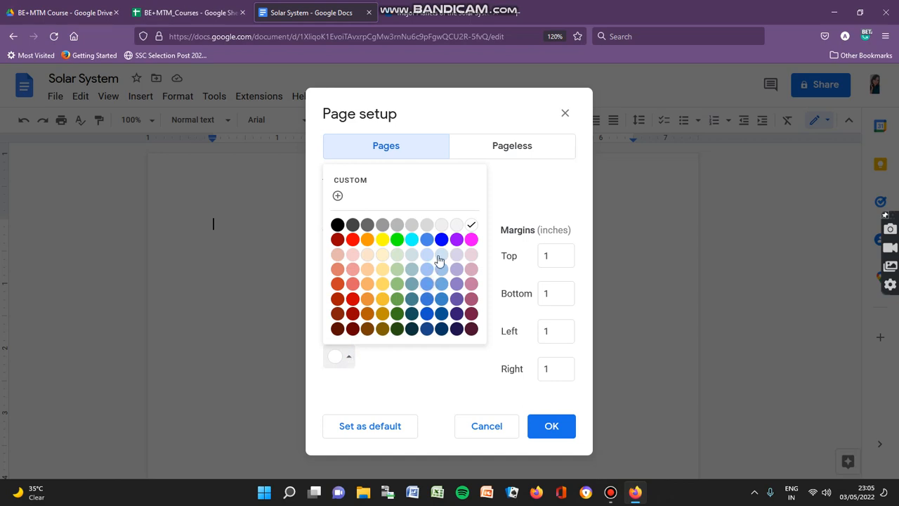
{"action": "left_click", "coordinate": [336, 225]}
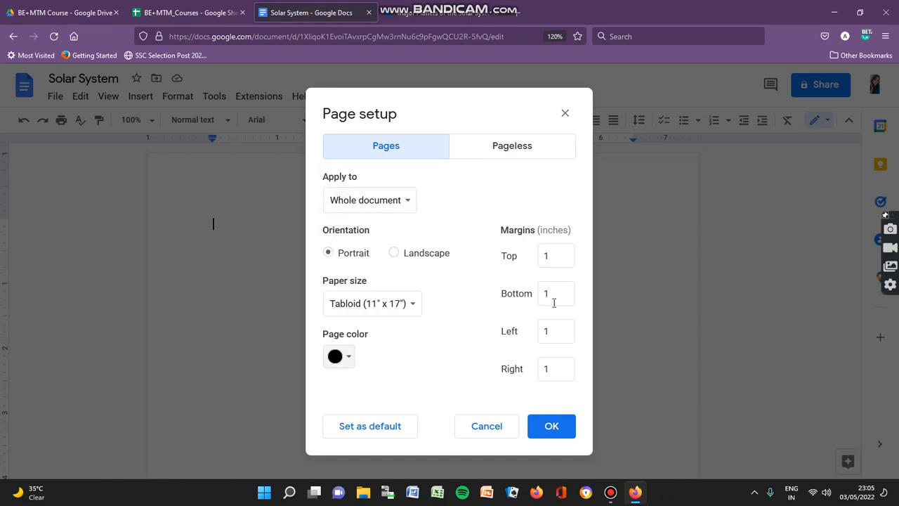
{"action": "left_click", "coordinate": [514, 149]}
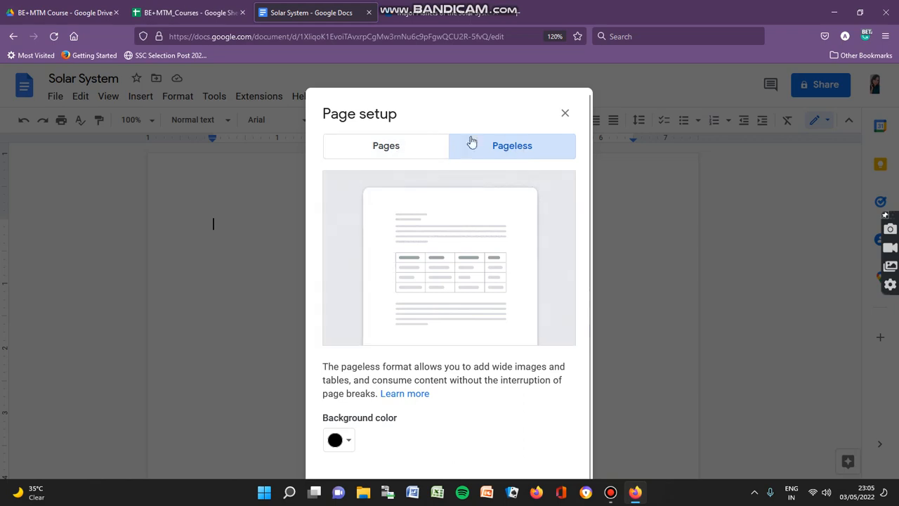
{"action": "left_click", "coordinate": [410, 144]}
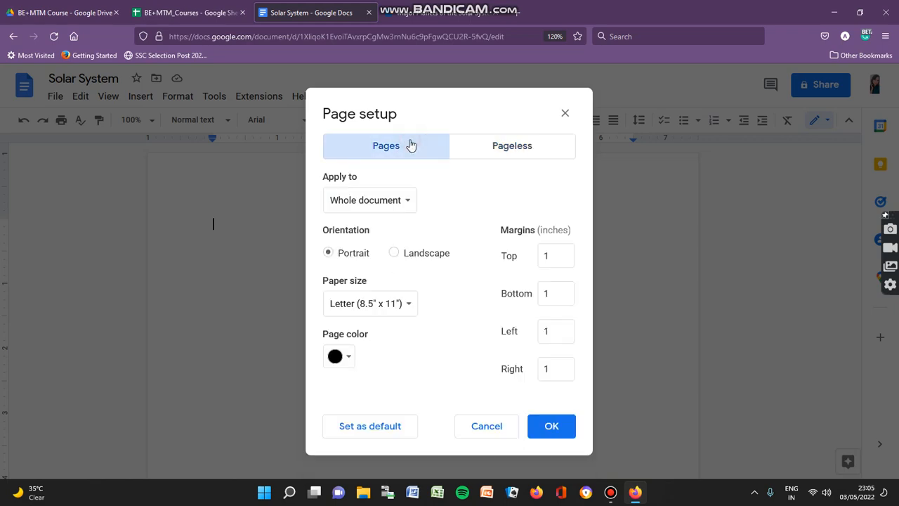
{"action": "left_click", "coordinate": [551, 430]}
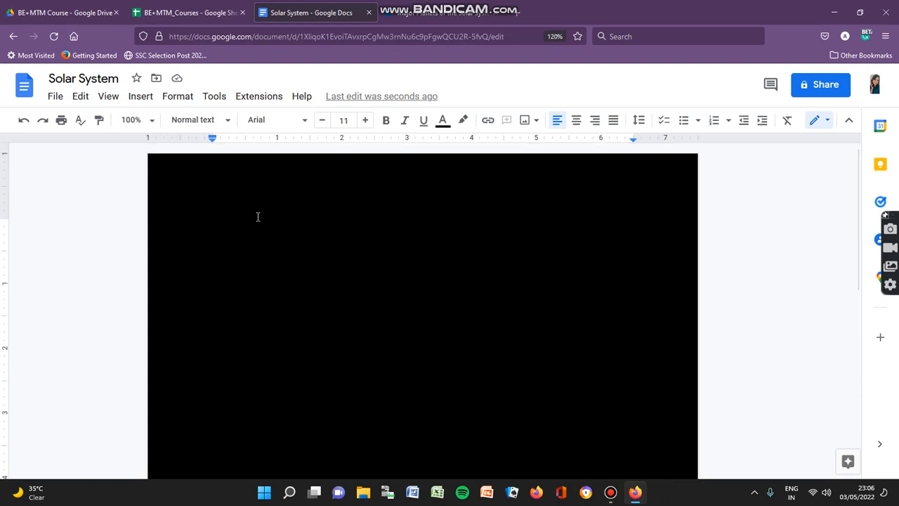
- Set the text color of the document body to white
{"action": "left_click", "coordinate": [441, 128]}
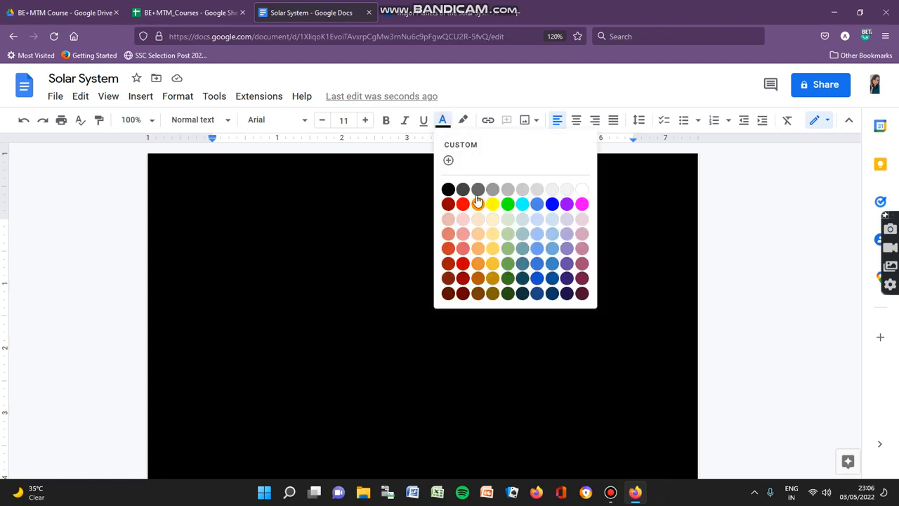
{"action": "left_click", "coordinate": [580, 190]}
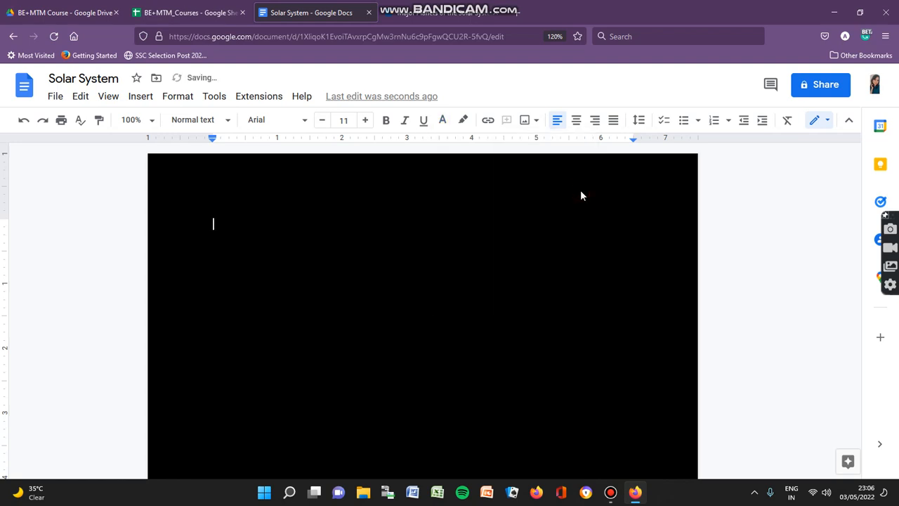
{"action": "left_click", "coordinate": [442, 120]}
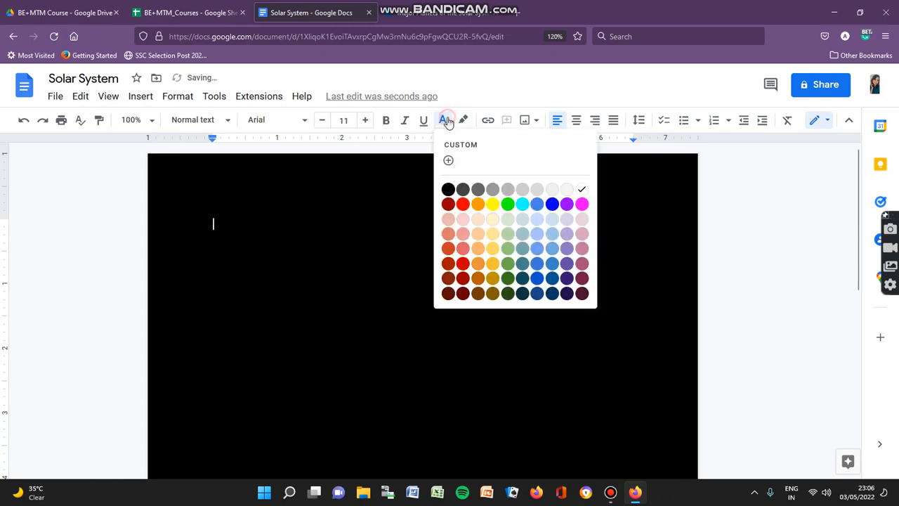
{"action": "left_click", "coordinate": [582, 188]}
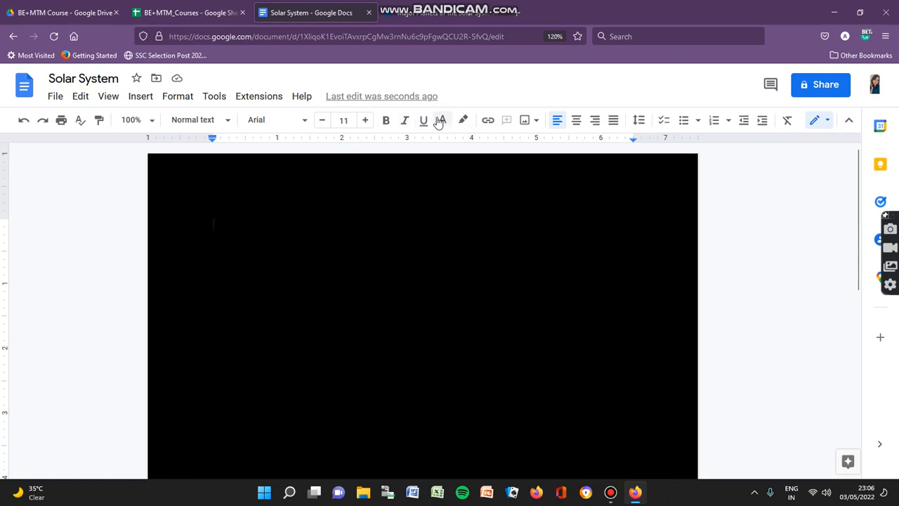
- Turn on bold and set the font size to 16 for the body text
{"action": "left_click", "coordinate": [385, 122]}
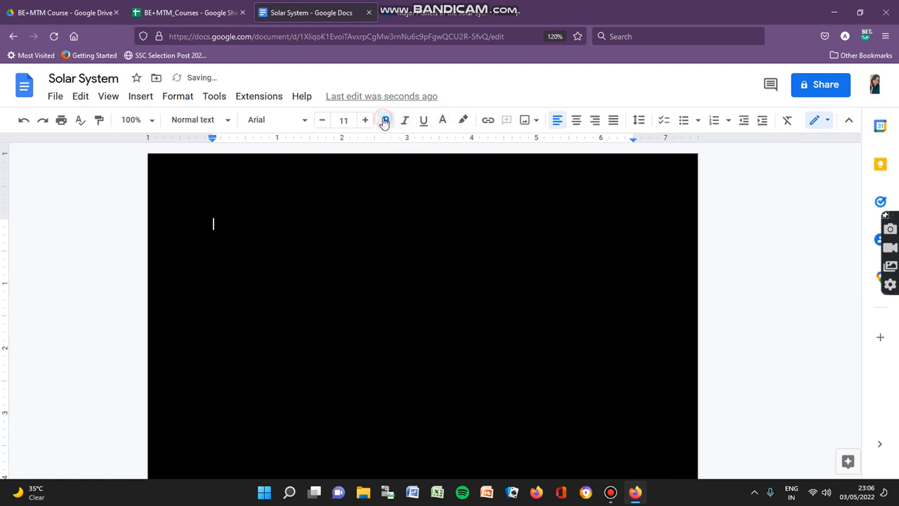
{"action": "left_click", "coordinate": [372, 121]}
{"action": "left_click", "coordinate": [373, 122]}
{"action": "left_click", "coordinate": [371, 121]}
{"action": "left_click", "coordinate": [371, 120]}
{"action": "left_click", "coordinate": [372, 121]}
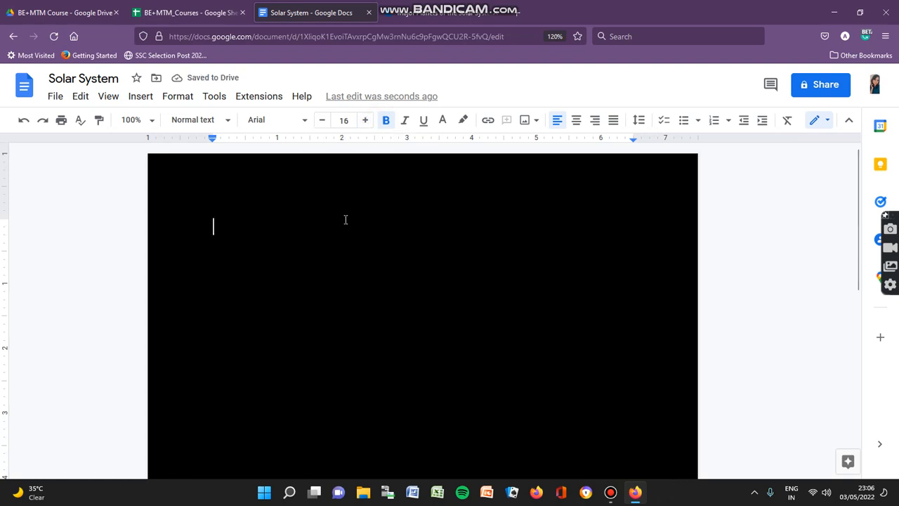
- Insert a header into the document
{"action": "left_click", "coordinate": [150, 99]}
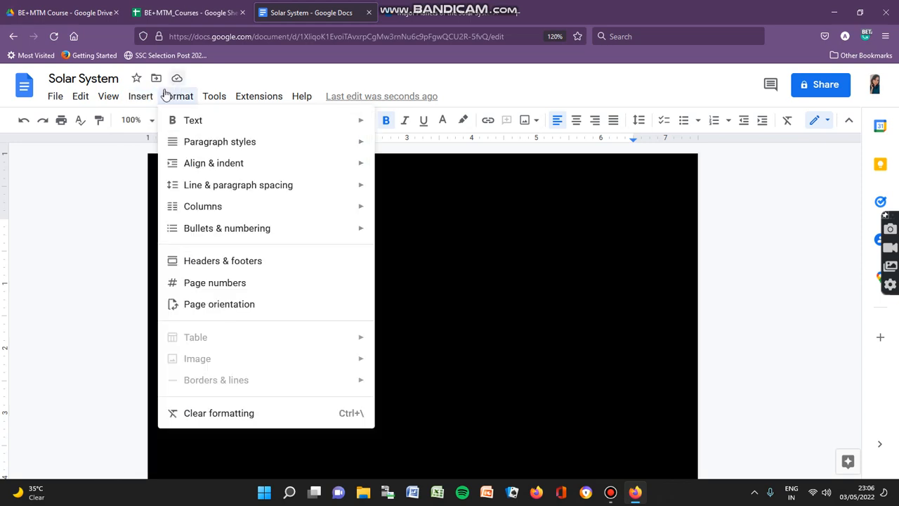
{"action": "left_click", "coordinate": [139, 103]}
{"action": "left_click", "coordinate": [139, 101]}
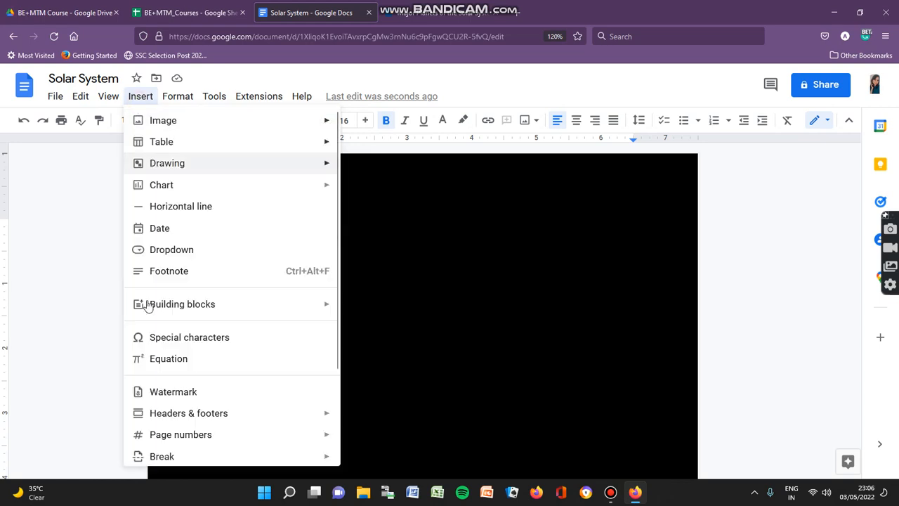
{"action": "mouse_move", "coordinate": [156, 415]}
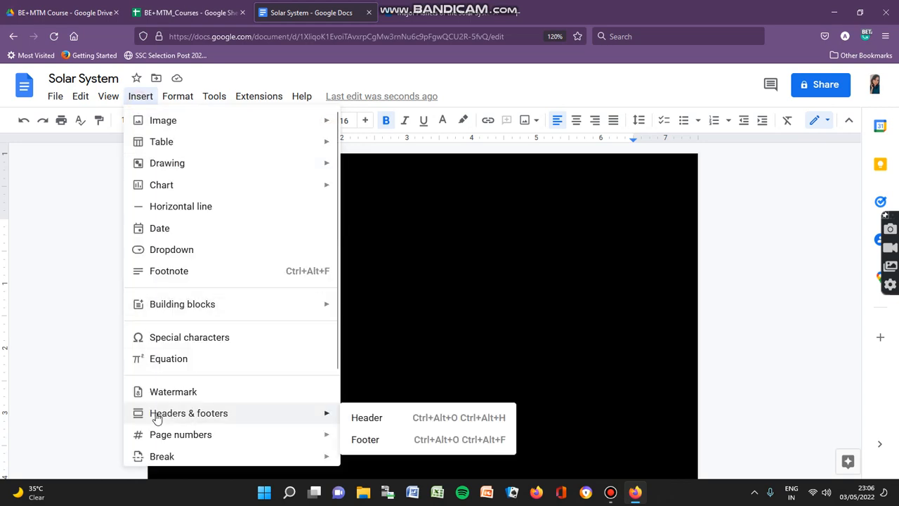
{"action": "left_click", "coordinate": [386, 421]}
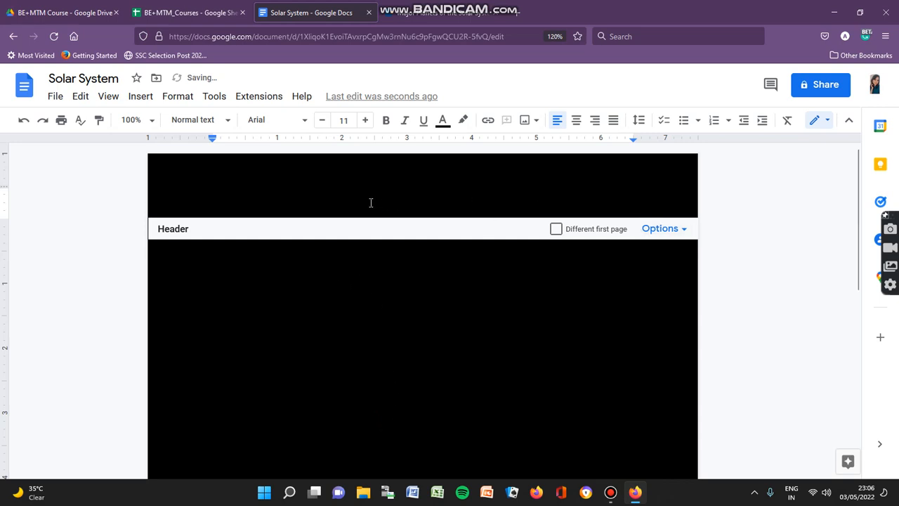
- Format the header text as white and bold with a font size of 17
{"action": "double_click", "coordinate": [335, 181]}
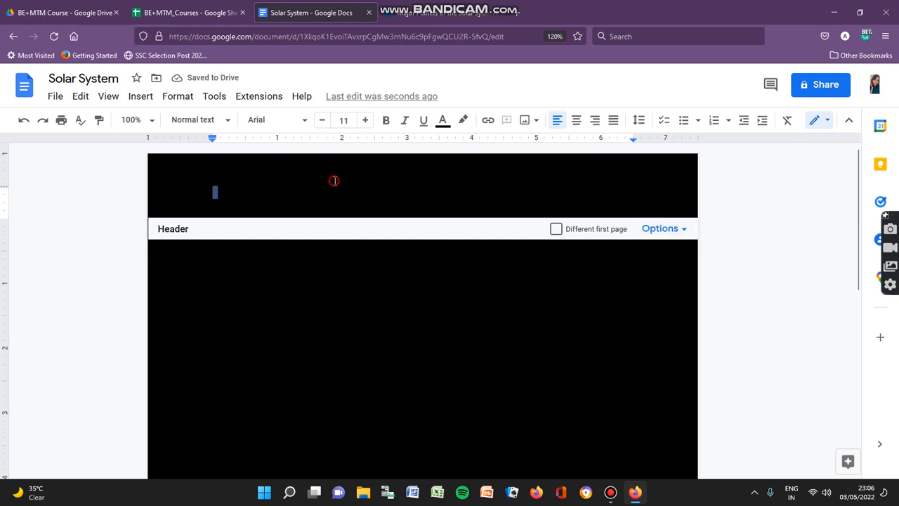
{"action": "left_click", "coordinate": [335, 181]}
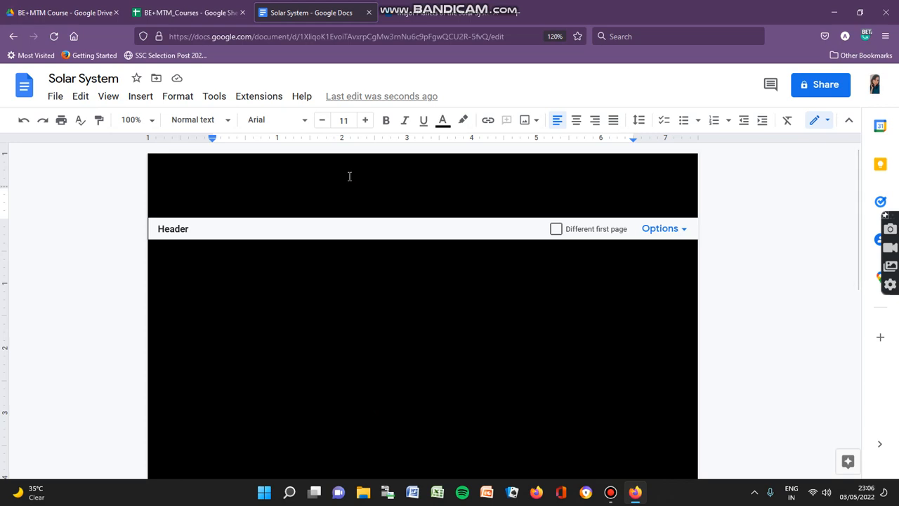
{"action": "left_click", "coordinate": [442, 119]}
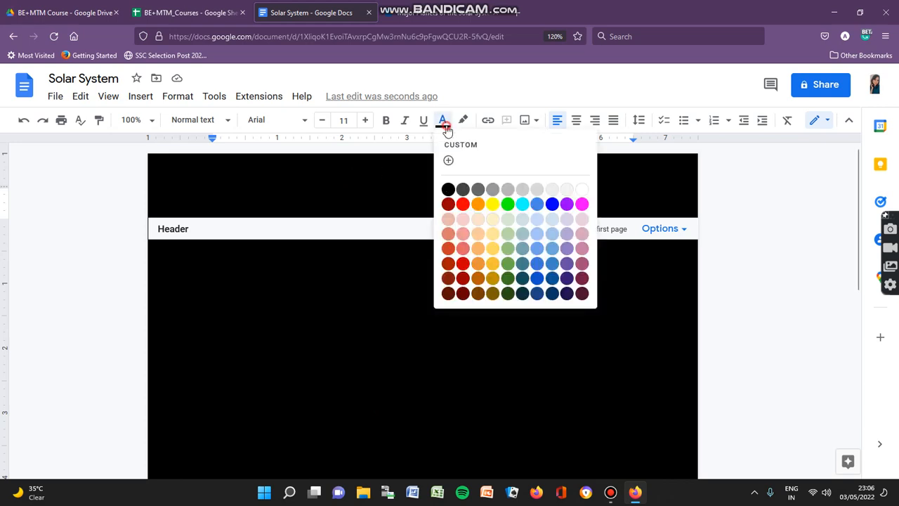
{"action": "left_click", "coordinate": [584, 189]}
{"action": "left_click", "coordinate": [386, 120]}
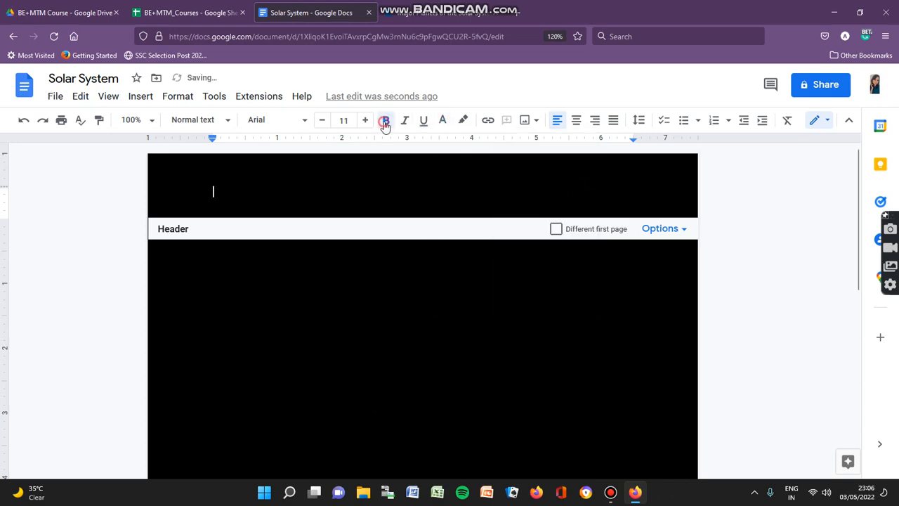
{"action": "left_click", "coordinate": [370, 123]}
{"action": "left_click", "coordinate": [370, 123]}
{"action": "left_click", "coordinate": [370, 122]}
{"action": "left_click", "coordinate": [370, 123]}
{"action": "left_click", "coordinate": [371, 123]}
{"action": "left_click", "coordinate": [370, 123]}
- Add page numbers to the header, shown on the first page and starting at 1
{"action": "left_click", "coordinate": [683, 230]}
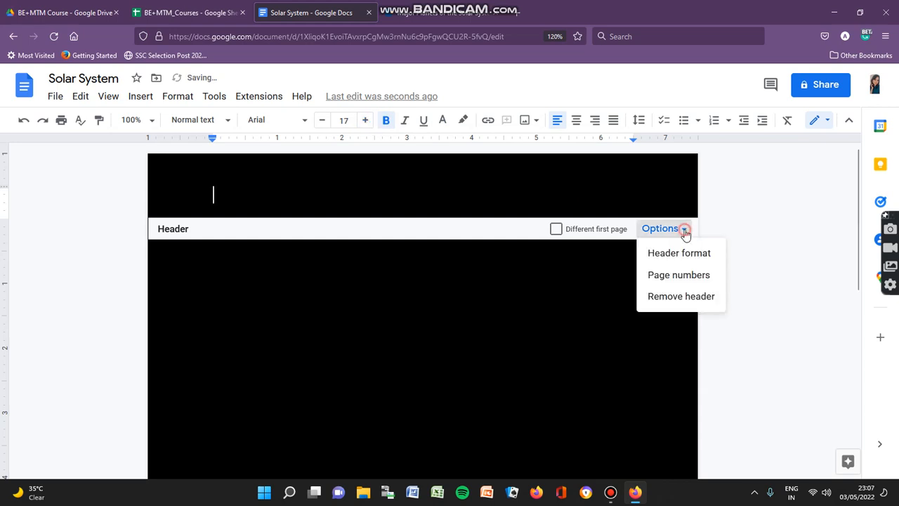
{"action": "left_click", "coordinate": [675, 275]}
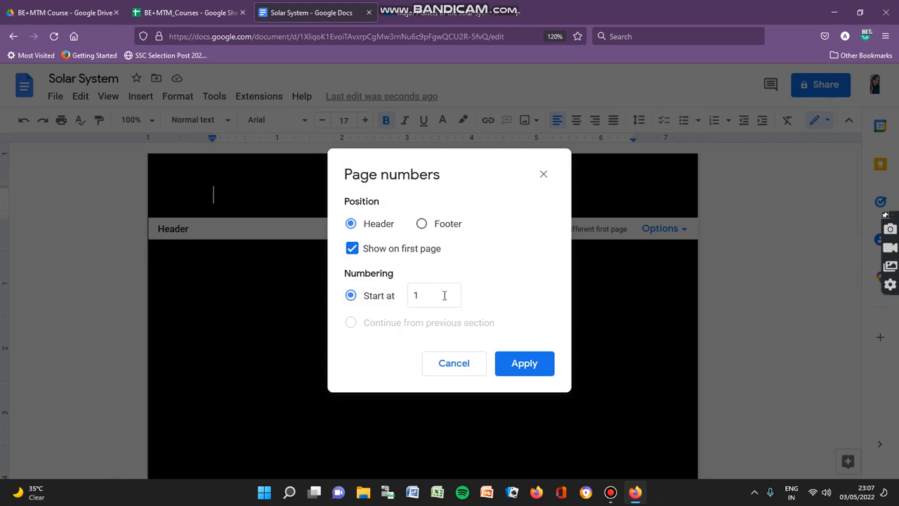
{"action": "left_click", "coordinate": [523, 362]}
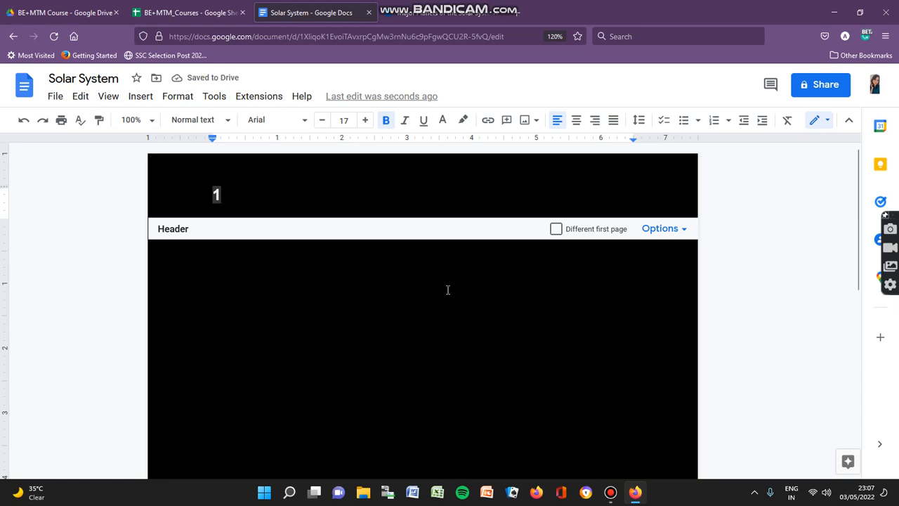
{"action": "left_click", "coordinate": [657, 229]}
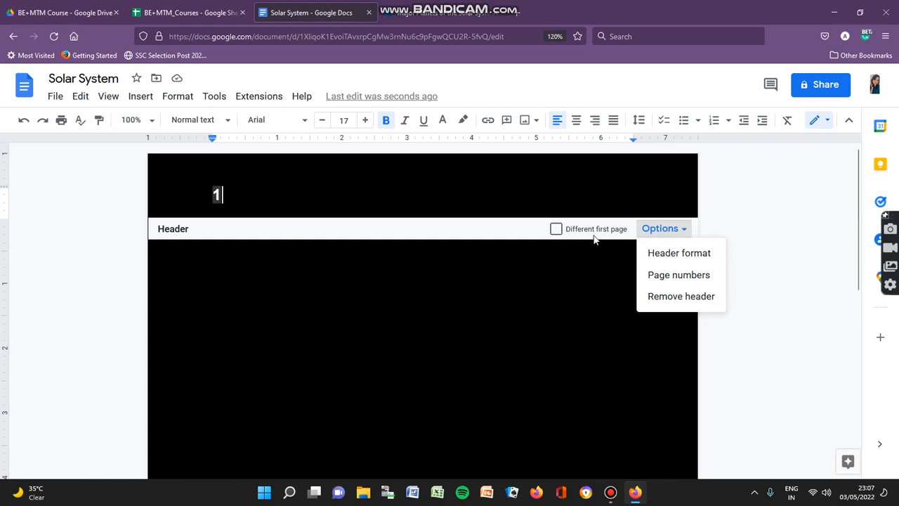
{"action": "left_click", "coordinate": [660, 254]}
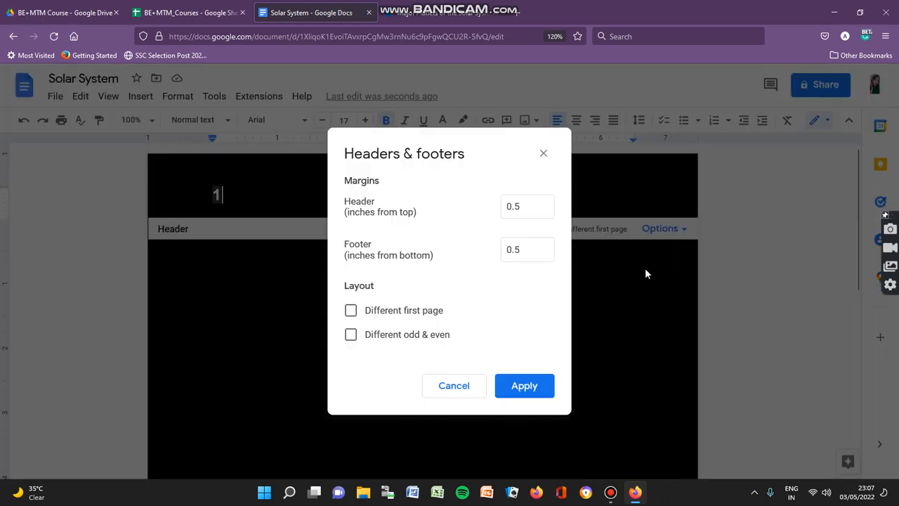
{"action": "left_click", "coordinate": [543, 153]}
- Remove the header containing the page number from the document
{"action": "left_click", "coordinate": [663, 229]}
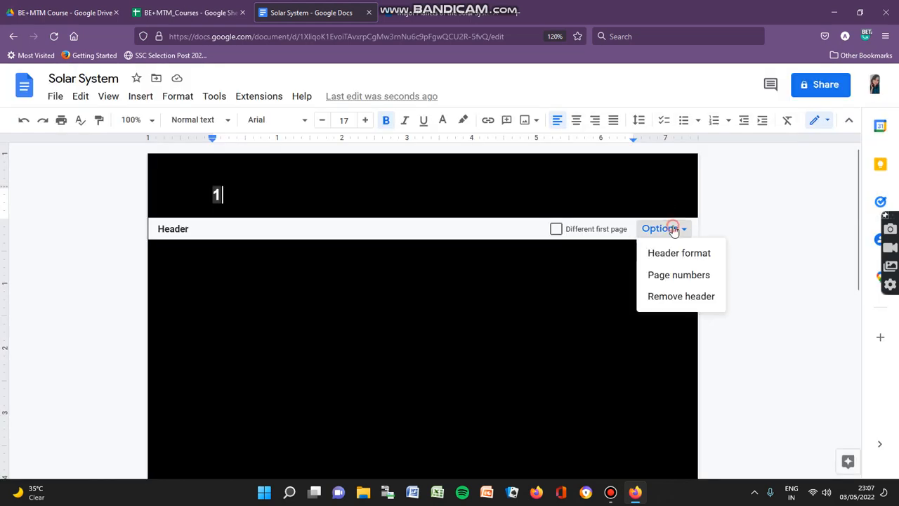
{"action": "left_click", "coordinate": [671, 298]}
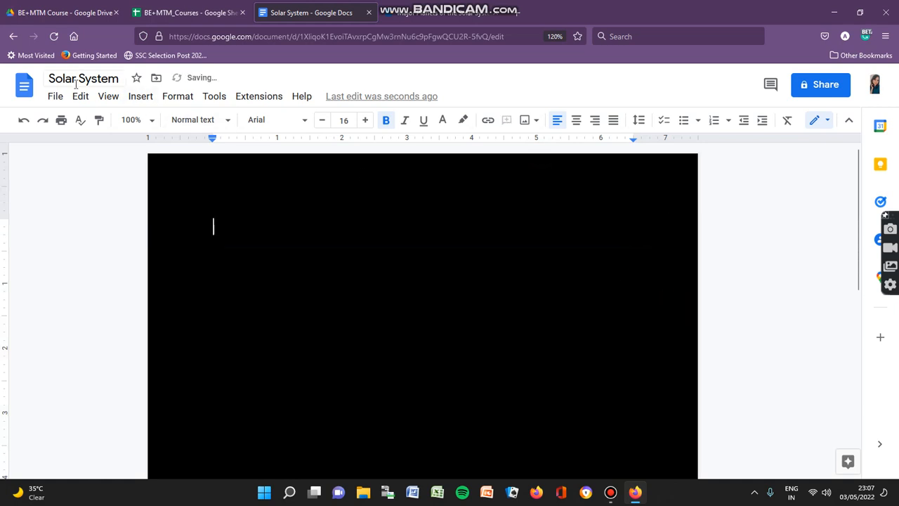
- Insert a new blank header into the document
{"action": "left_click", "coordinate": [177, 95]}
{"action": "left_click", "coordinate": [143, 98]}
{"action": "left_click", "coordinate": [141, 97]}
{"action": "mouse_move", "coordinate": [181, 417]}
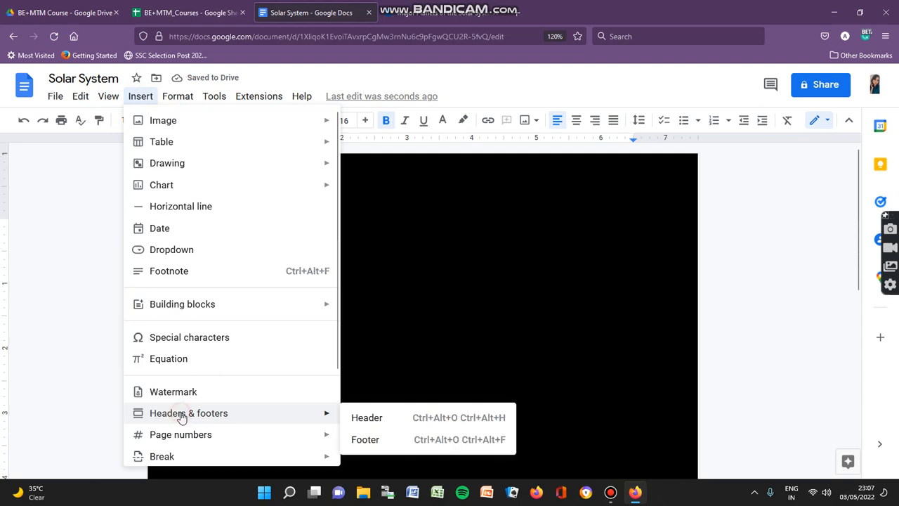
{"action": "left_click", "coordinate": [372, 414]}
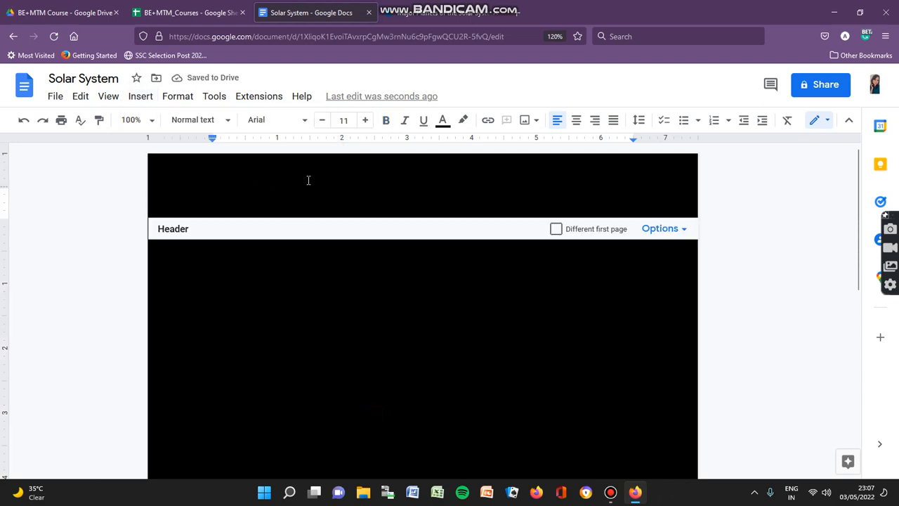
- Enter the title "THE SOLAR SYSTEM" in the header in white bold text
{"action": "left_click", "coordinate": [451, 125]}
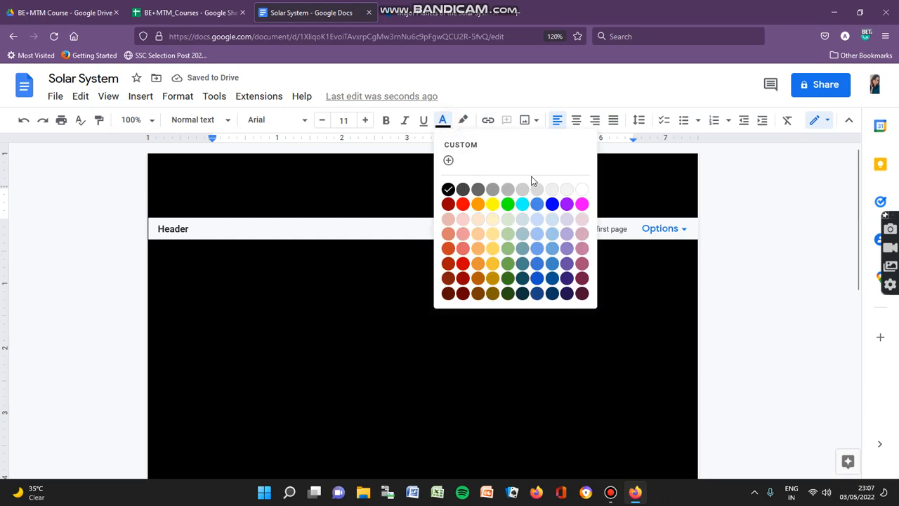
{"action": "left_click", "coordinate": [582, 184]}
{"action": "left_click", "coordinate": [387, 120]}
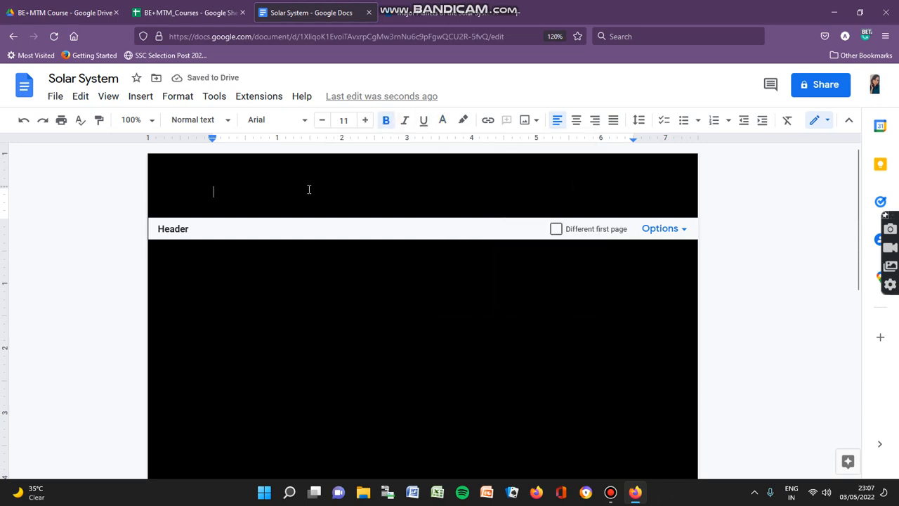
{"action": "type", "text": "THE SOLAR SYSTEM"}
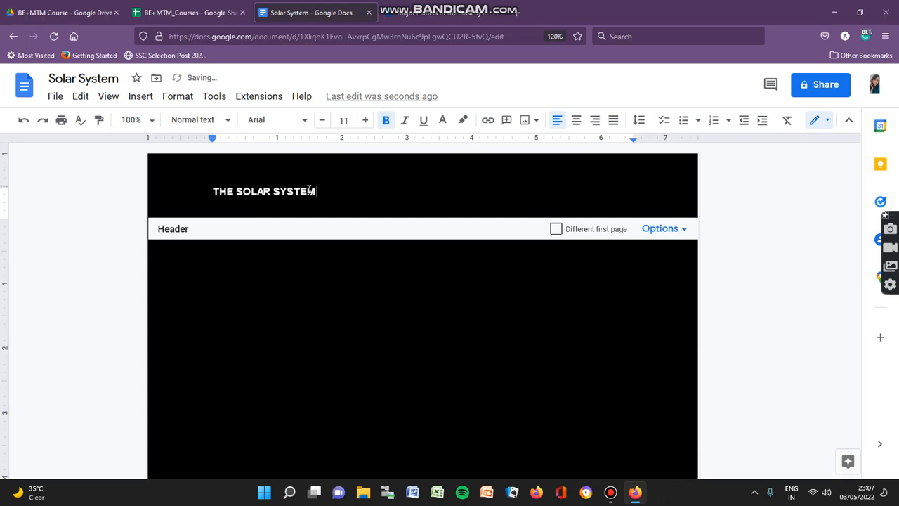
- Underline and centre the header title, set its font size to 22, and return to the document body
{"action": "left_click_drag", "start_coordinate": [211, 192], "coordinate": [343, 192]}
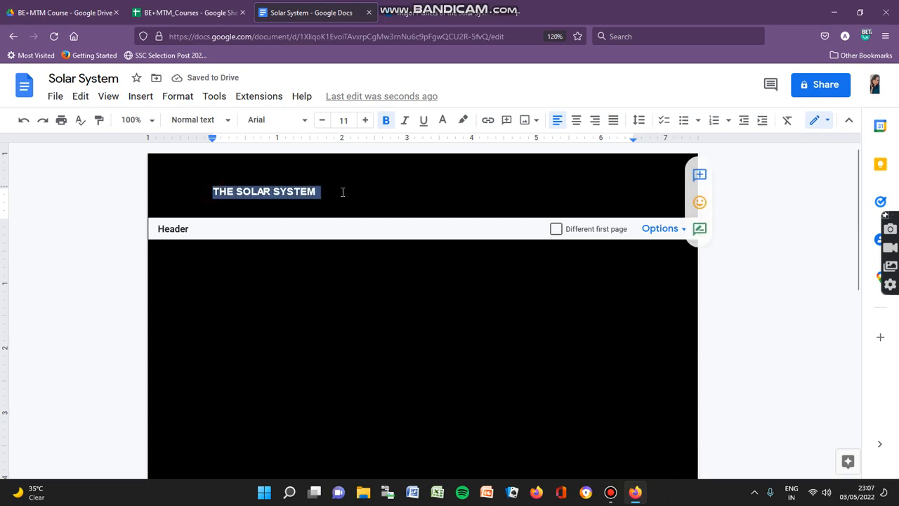
{"action": "left_click", "coordinate": [366, 120]}
{"action": "left_click", "coordinate": [366, 120]}
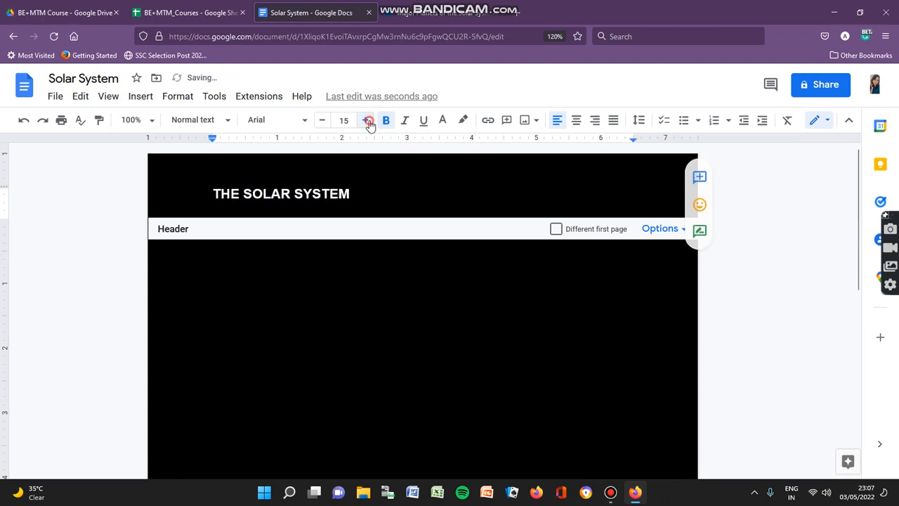
{"action": "left_click", "coordinate": [365, 120]}
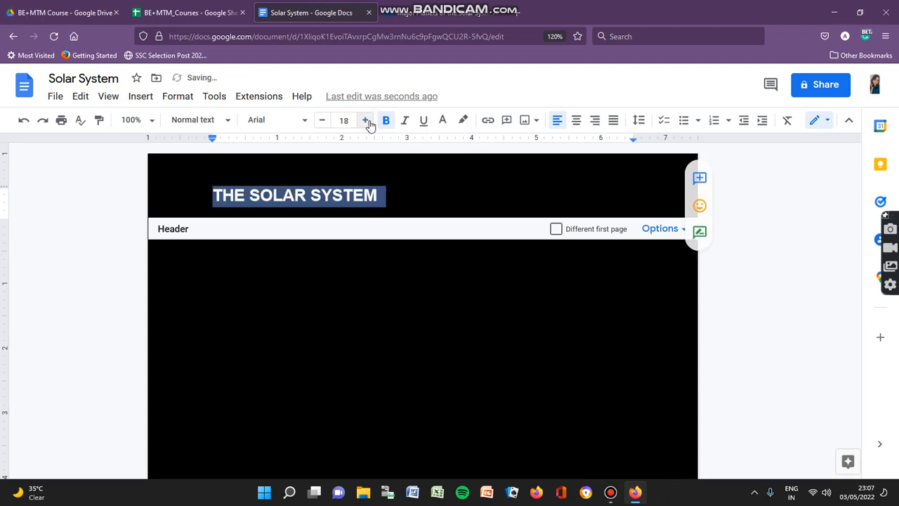
{"action": "left_click", "coordinate": [424, 123]}
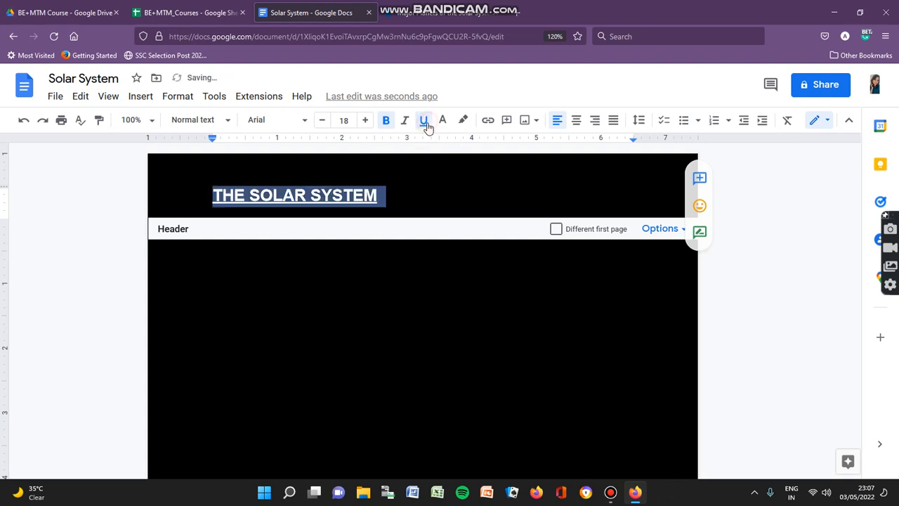
{"action": "left_click", "coordinate": [575, 124]}
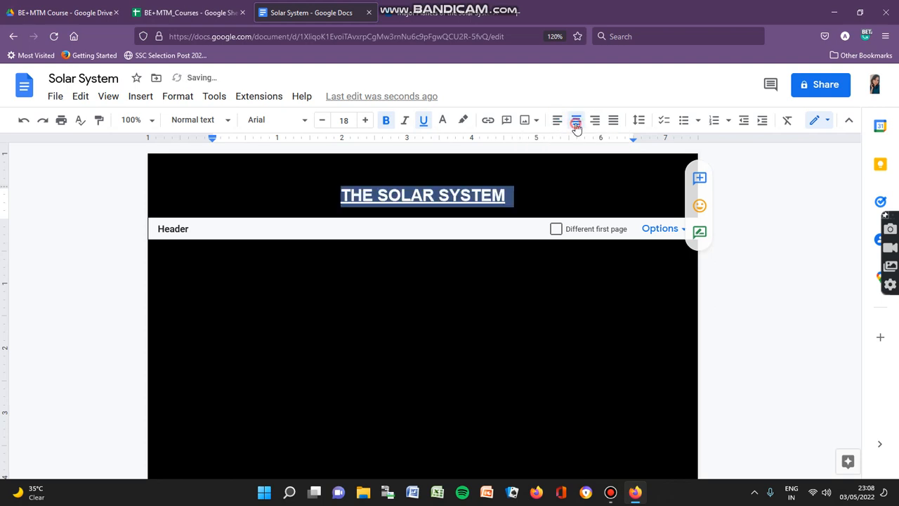
{"action": "left_click", "coordinate": [365, 120]}
{"action": "left_click", "coordinate": [365, 120]}
{"action": "left_click", "coordinate": [366, 120]}
{"action": "left_click", "coordinate": [366, 120]}
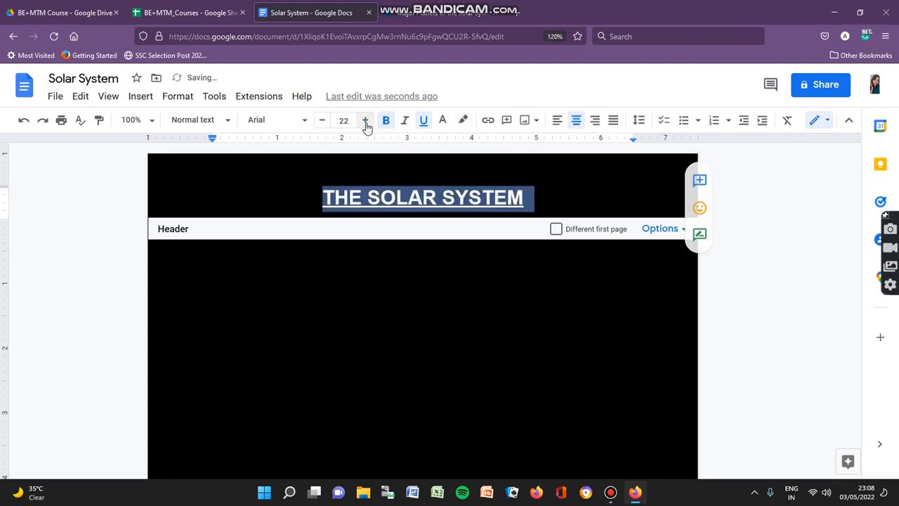
{"action": "left_click", "coordinate": [407, 319]}
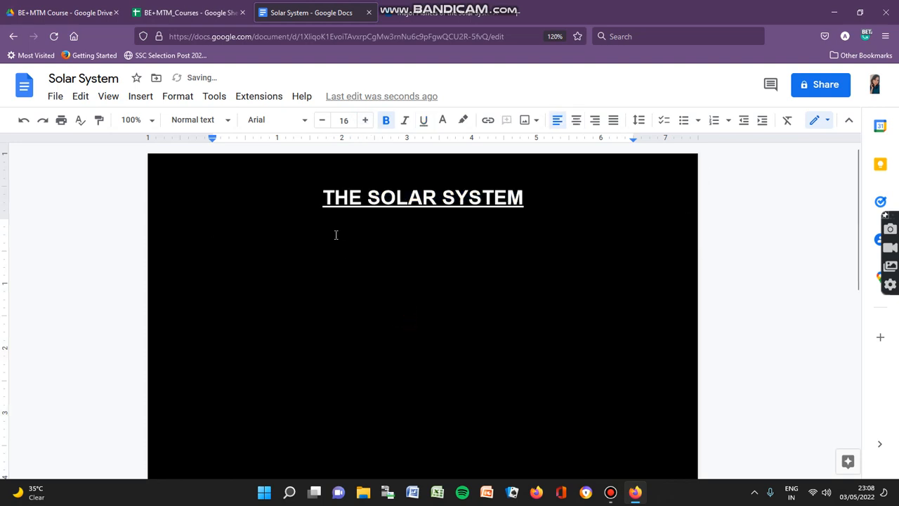
- Turn off bold for the body text below the header
{"action": "left_click", "coordinate": [528, 200]}
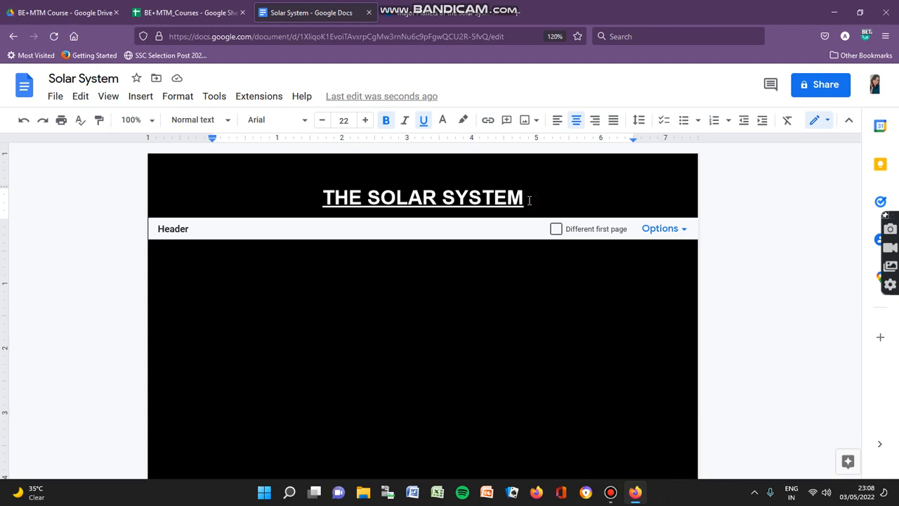
{"action": "scroll", "coordinate": [529, 200], "scroll_direction": "down", "scroll_amount": 2}
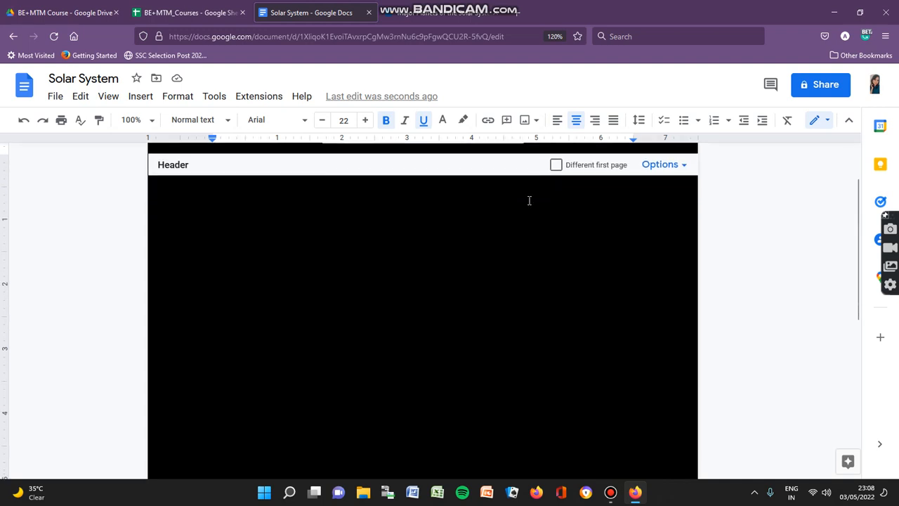
{"action": "left_click", "coordinate": [168, 207]}
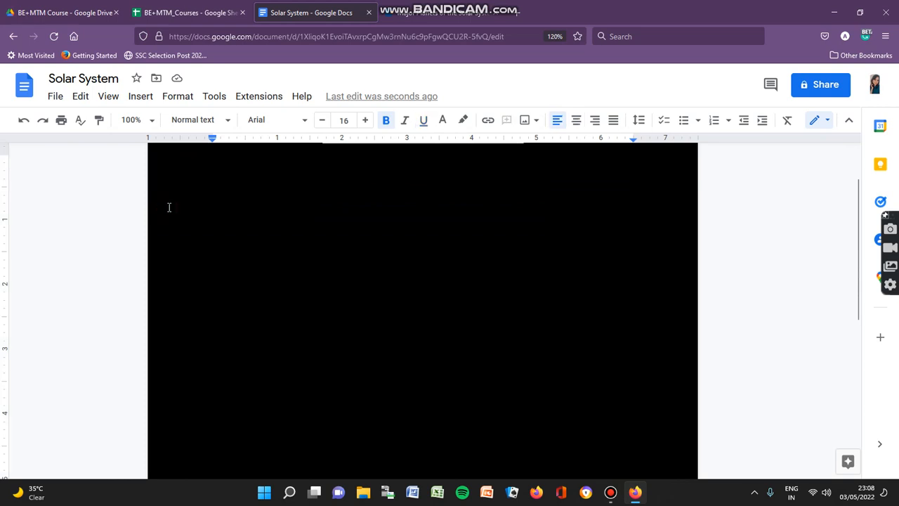
{"action": "scroll", "coordinate": [168, 207], "scroll_direction": "up", "scroll_amount": 2}
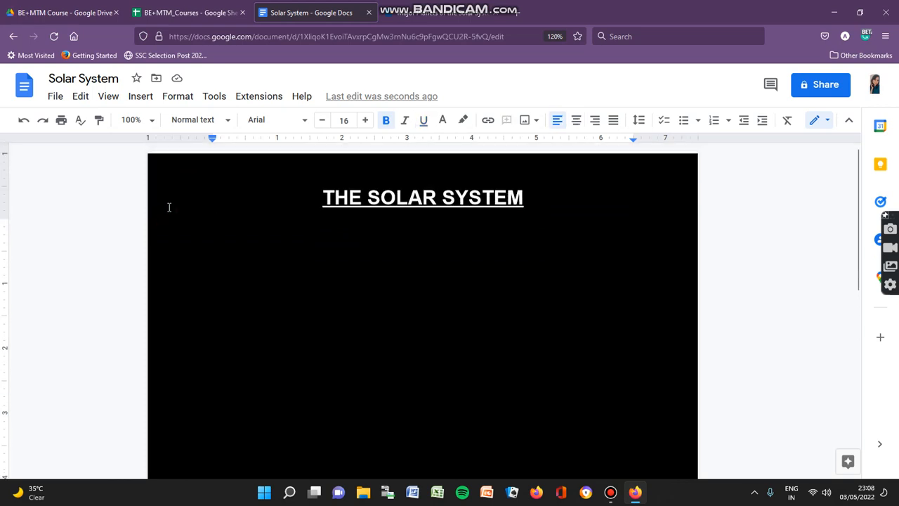
{"action": "left_click", "coordinate": [388, 124]}
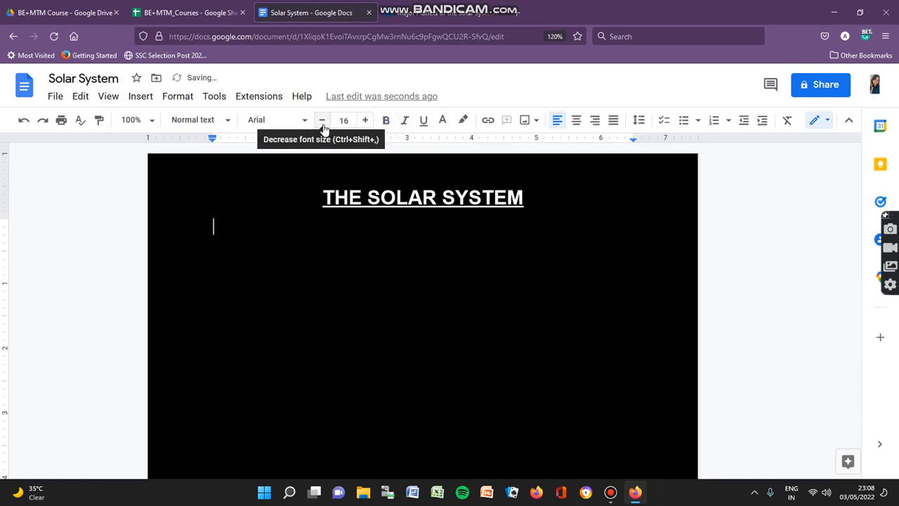